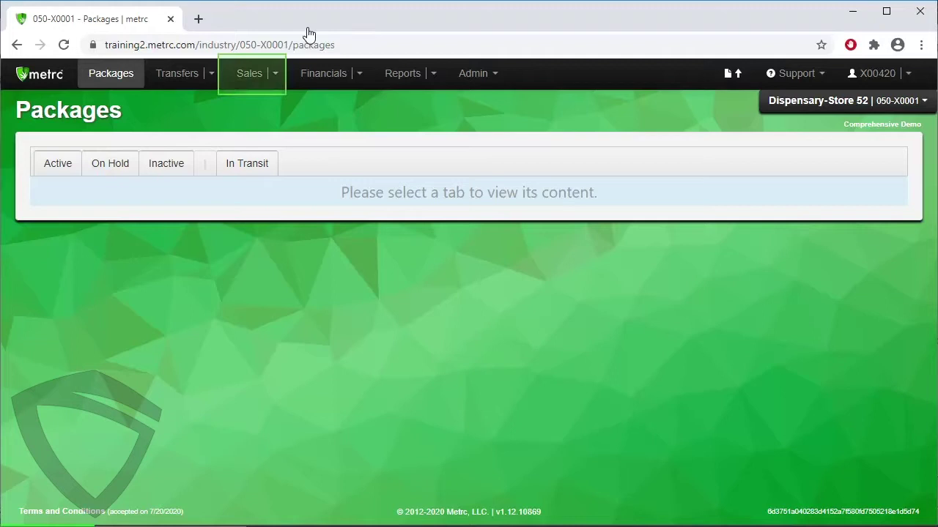
Go to Sales > Receipts and list the Active sales receipts.
click(273, 82)
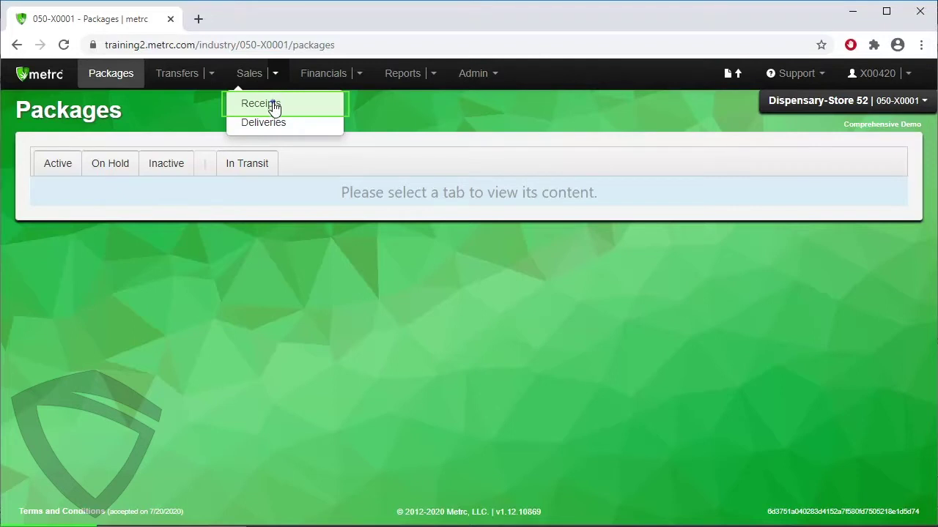
click(273, 106)
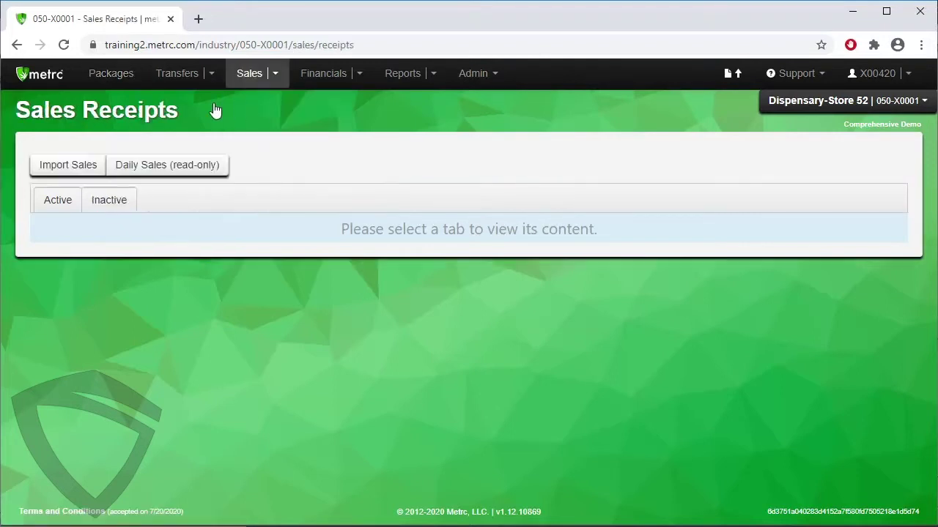
click(47, 205)
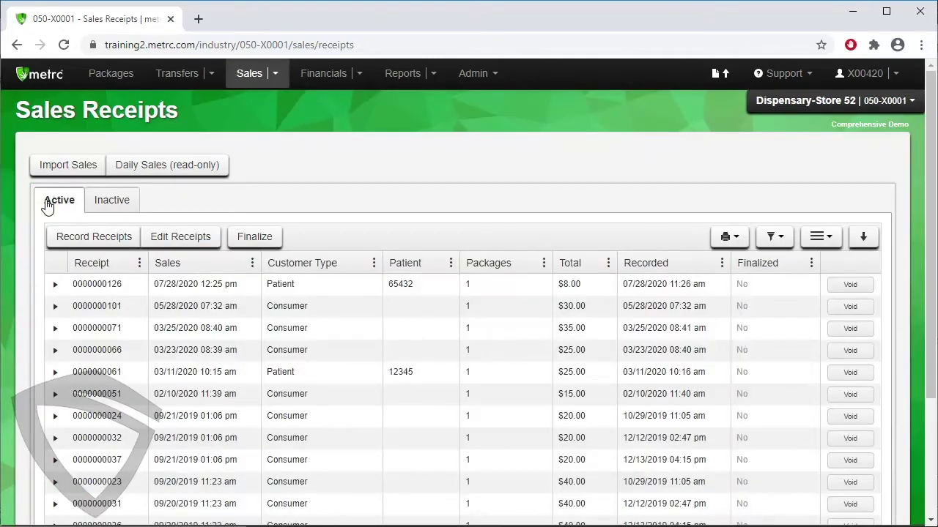
Start a new sales receipt with the sale date set to today, 08/07/2020 04:39 PM.
click(76, 244)
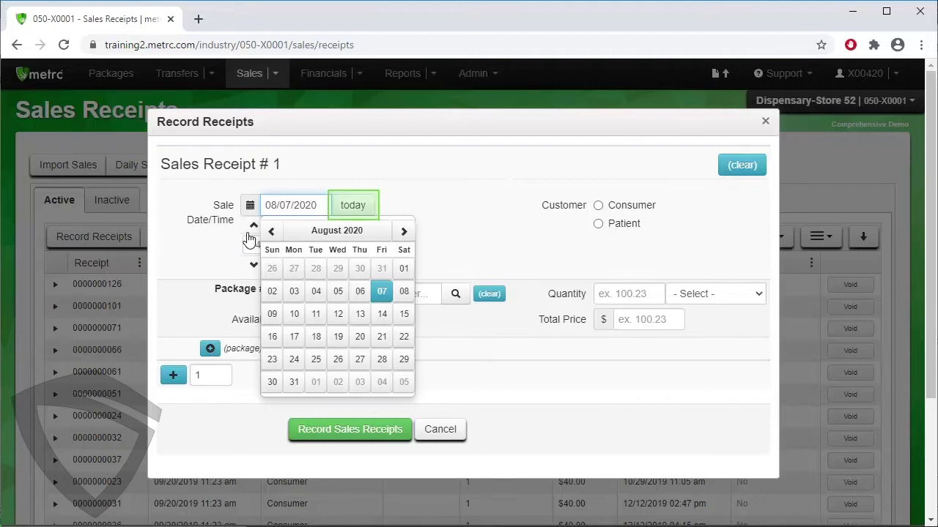
click(355, 206)
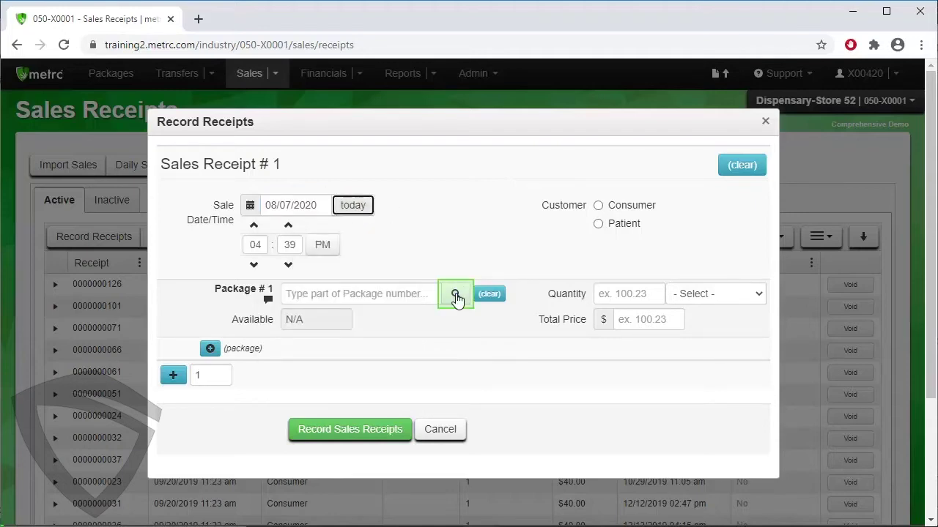
Add the Buds - Blue Dream package (6.7985 g available) as Package # 1 on the receipt.
click(455, 295)
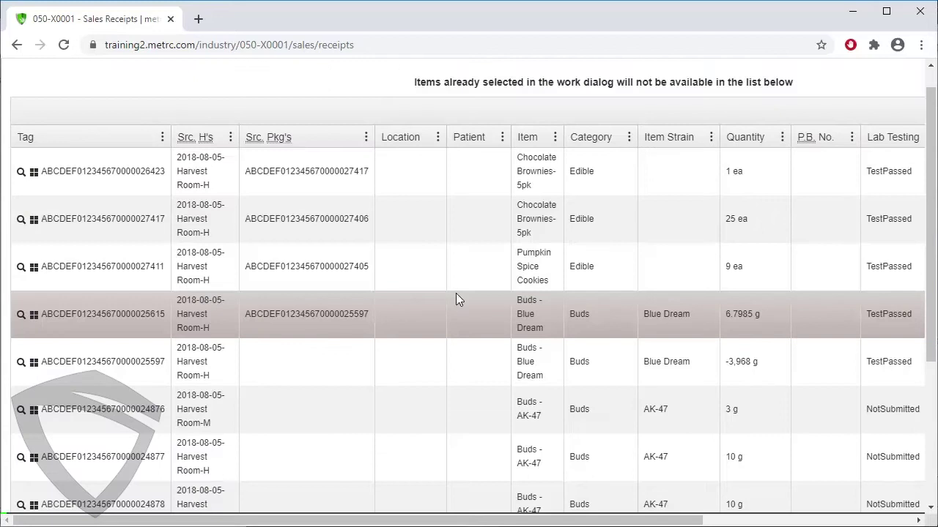
click(499, 315)
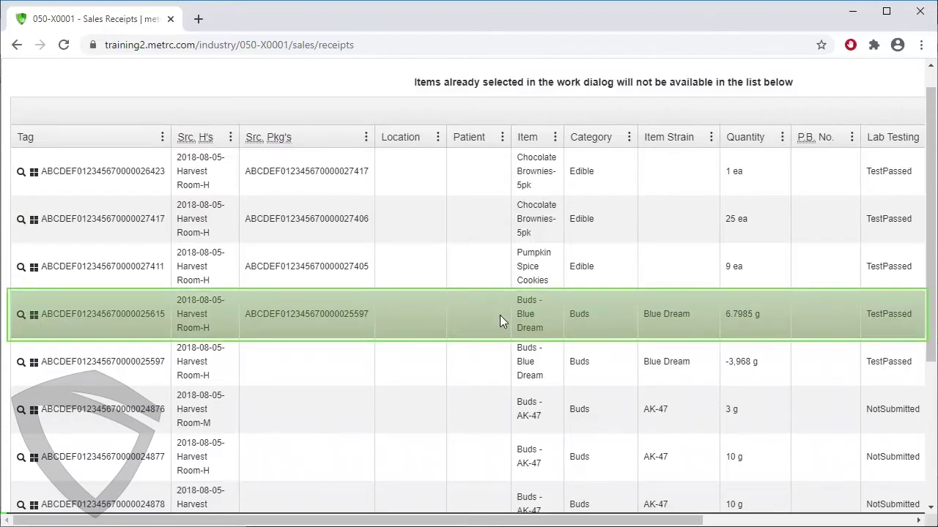
click(500, 315)
scroll(500, 321, down, 3)
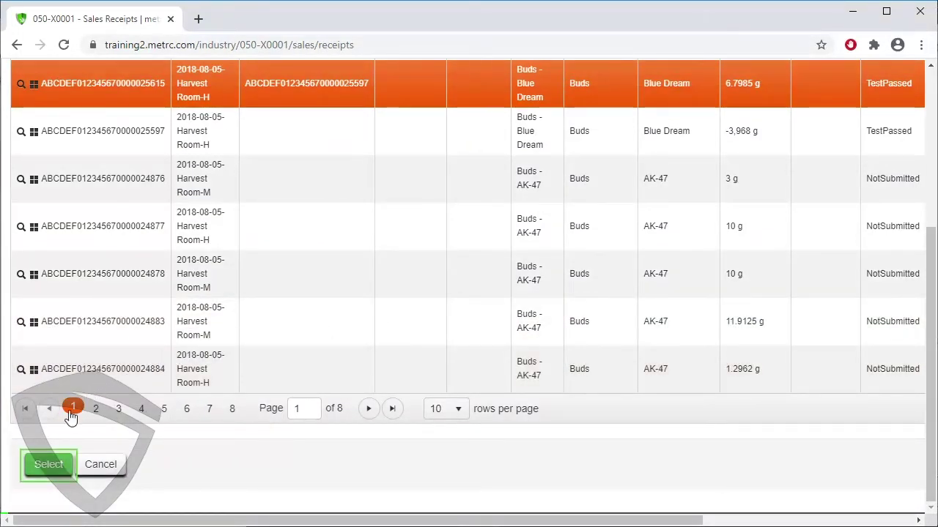
click(49, 464)
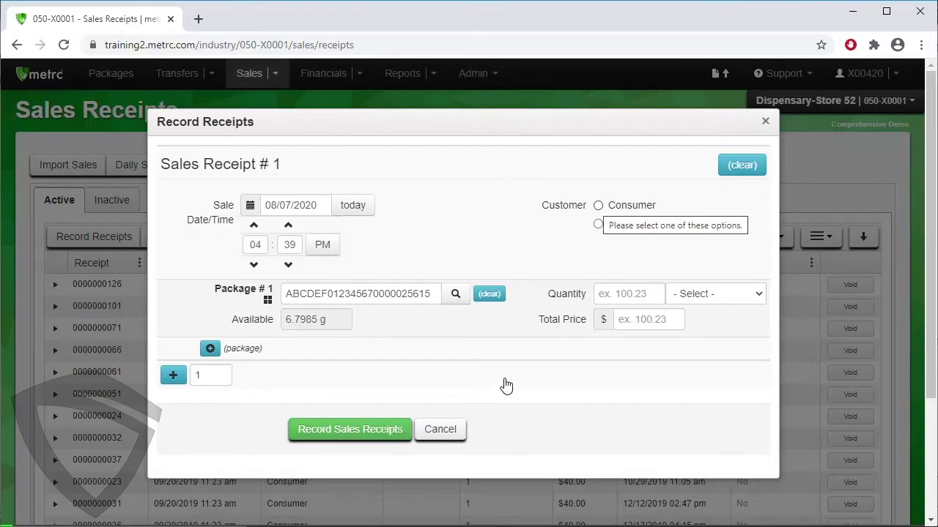
Set the customer type to Patient and enter the patient's number.
click(599, 206)
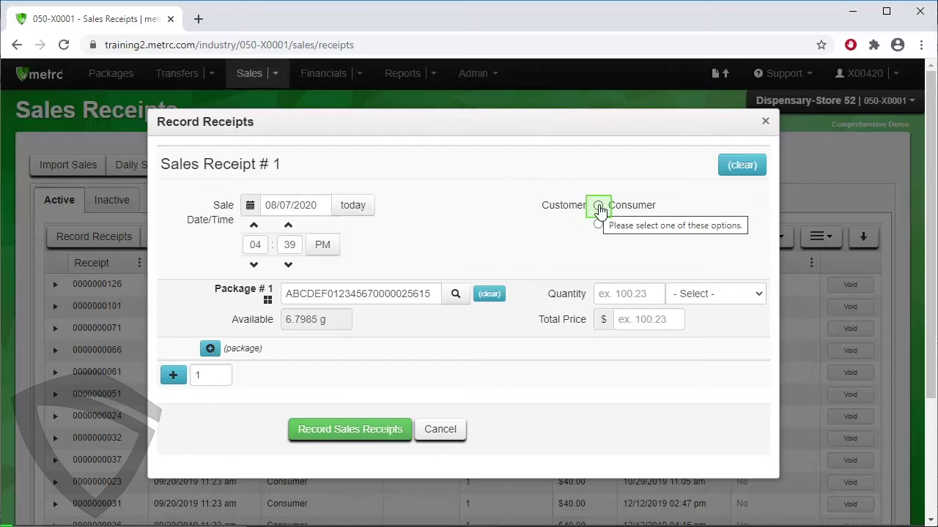
click(598, 225)
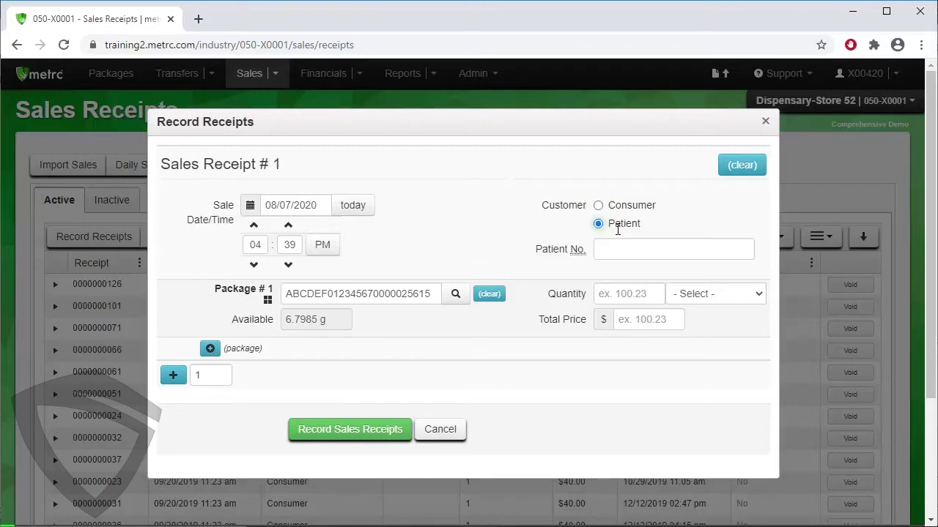
click(624, 247)
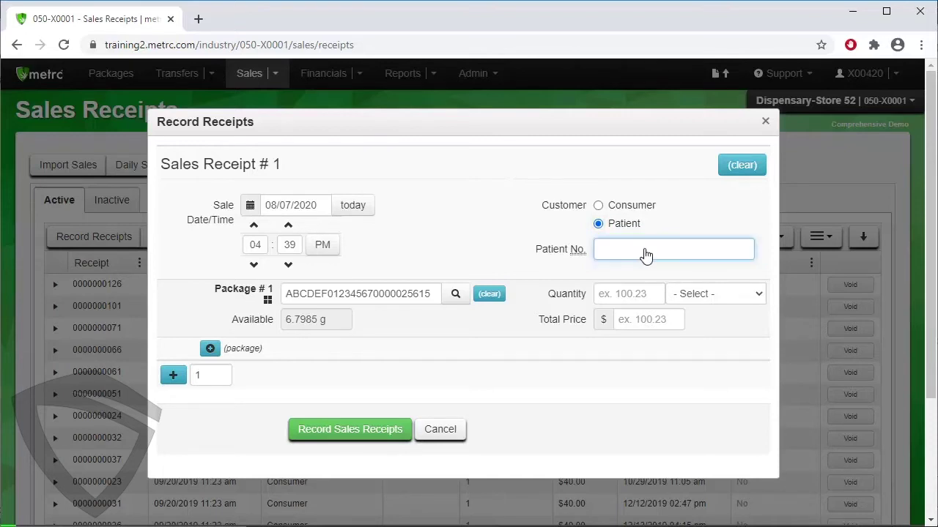
Enter a quantity of 3.5 Grams and a total price of 15 for the package.
click(636, 293)
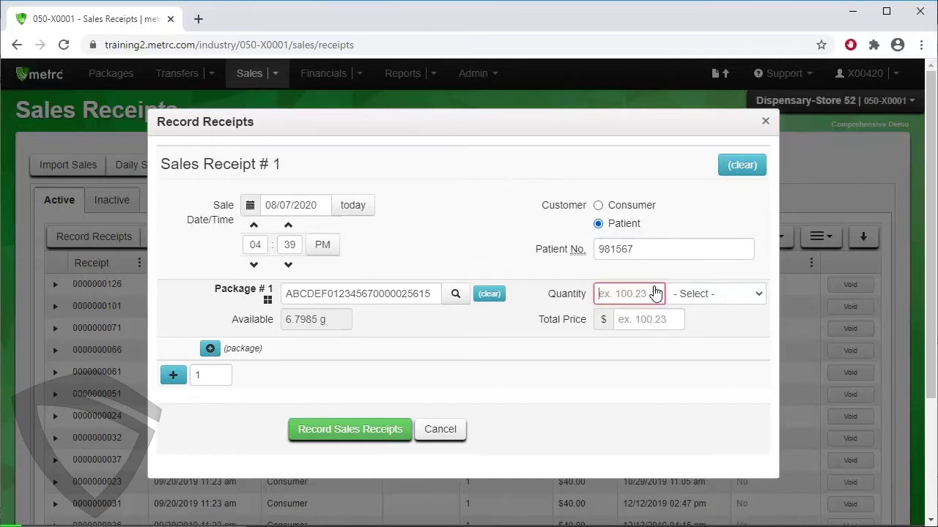
text(3.5)
key(Tab)
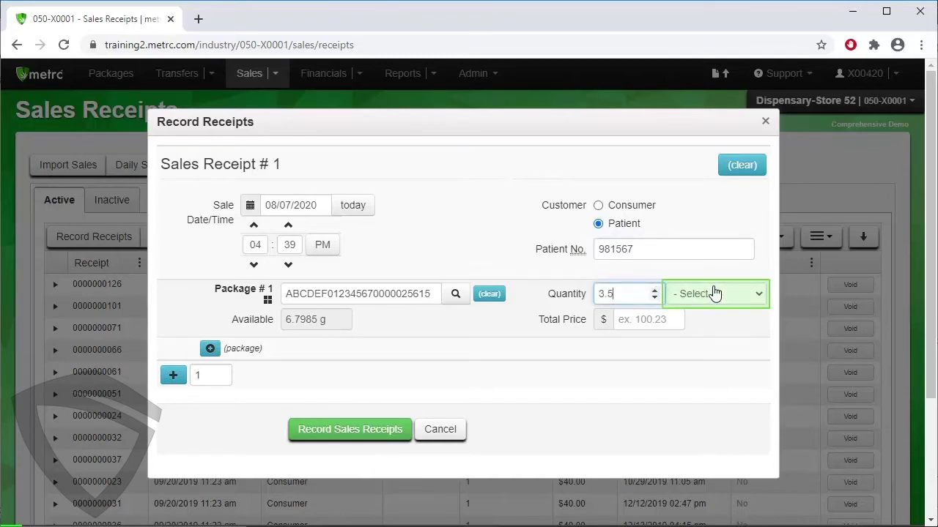
click(715, 294)
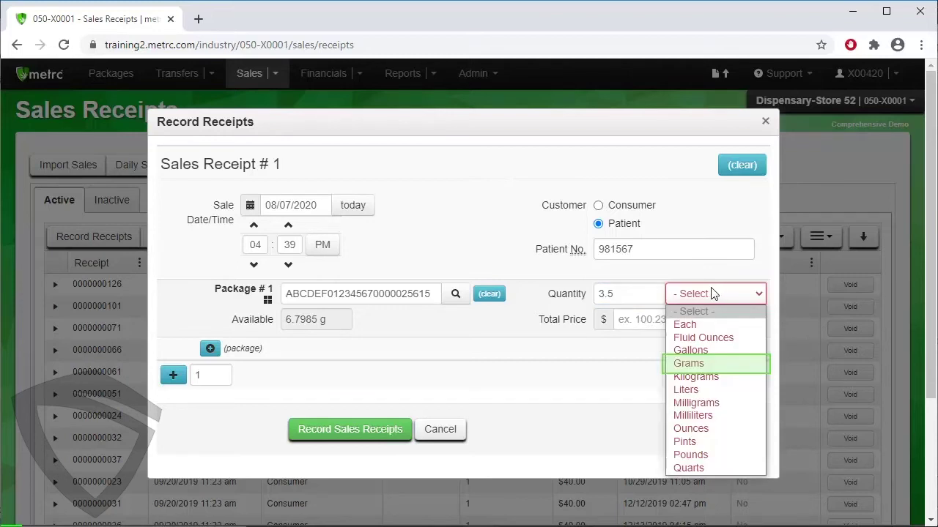
click(705, 364)
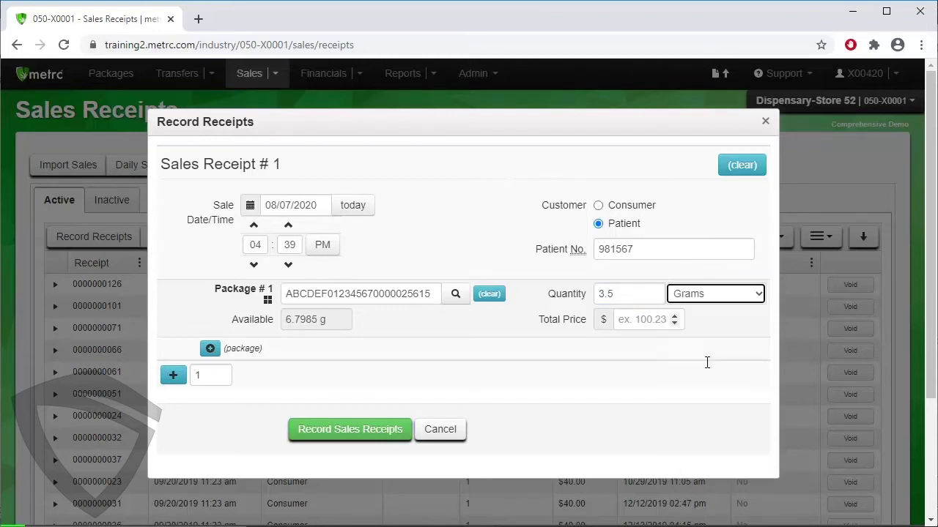
click(627, 323)
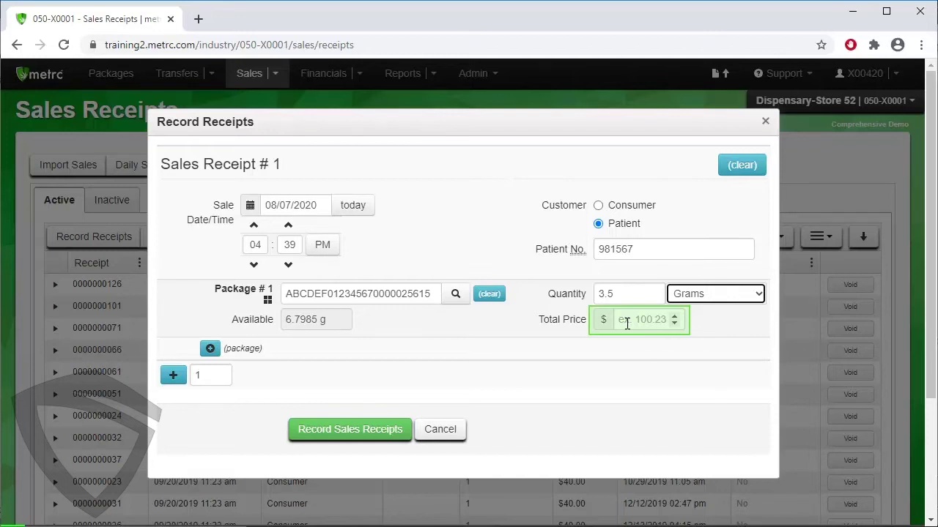
click(627, 323)
text(1)
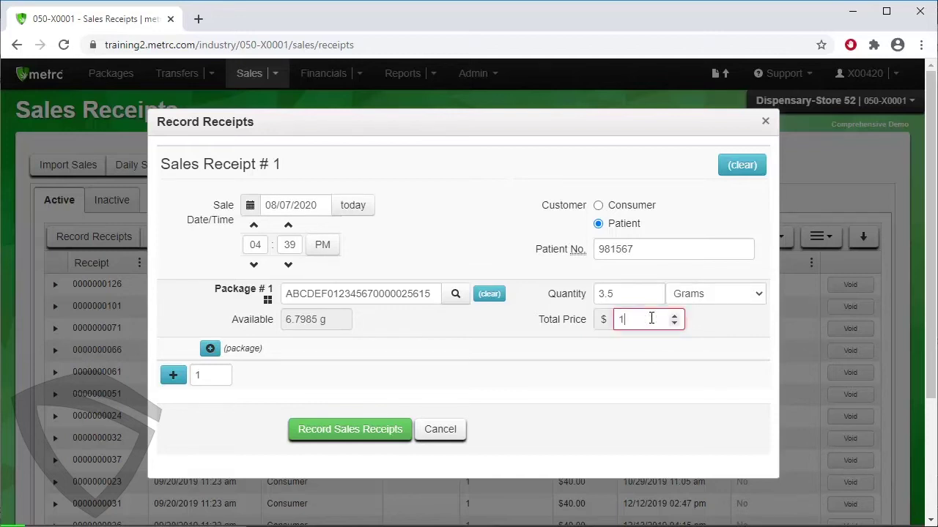
text(5)
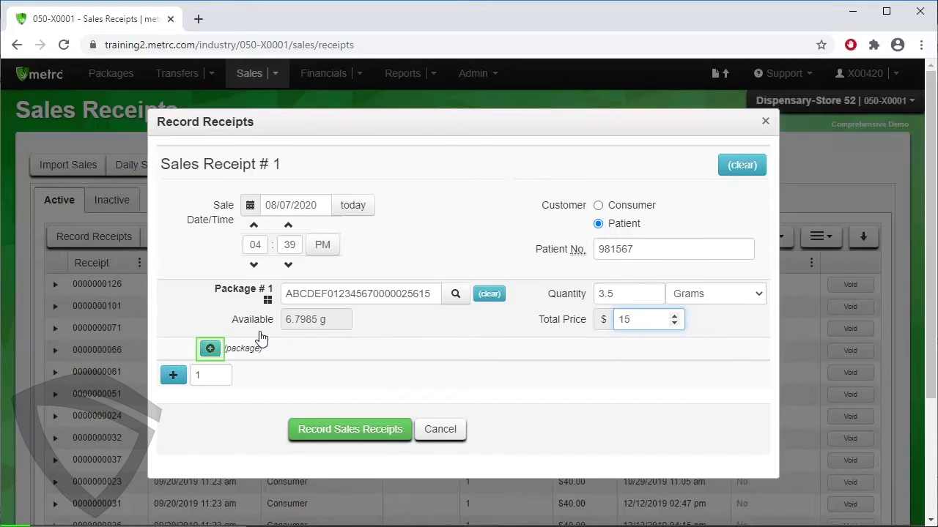
click(210, 350)
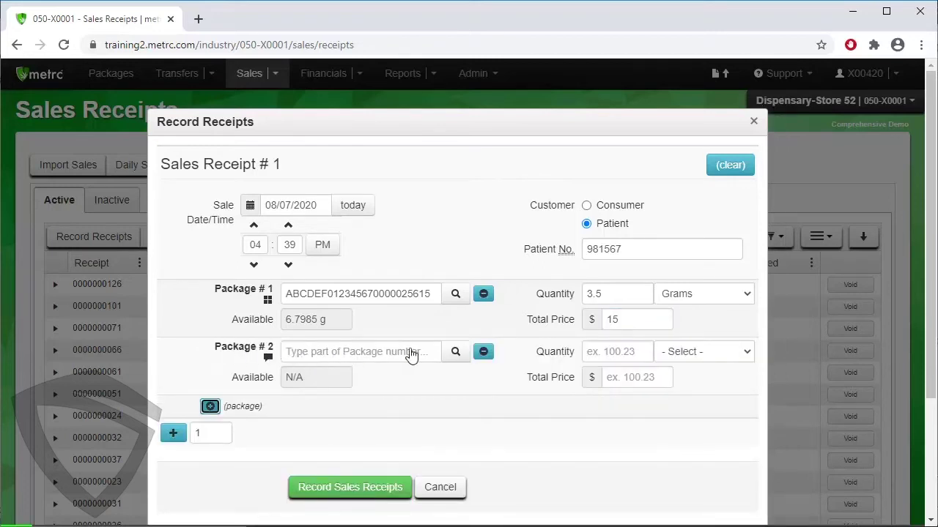
click(484, 352)
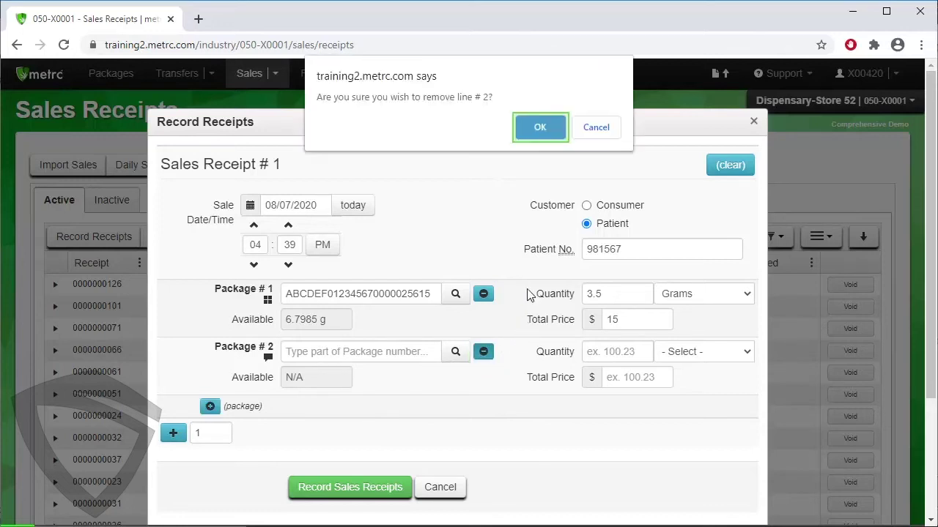
click(539, 127)
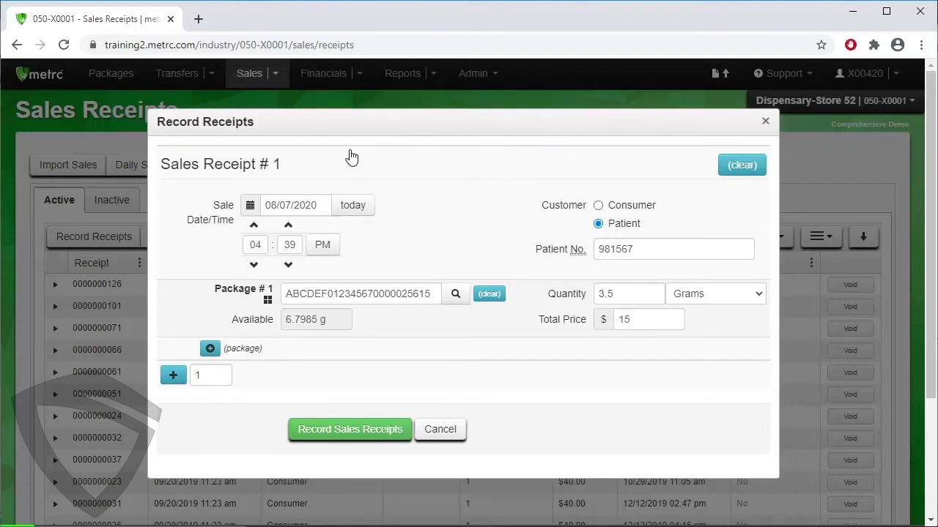
click(173, 377)
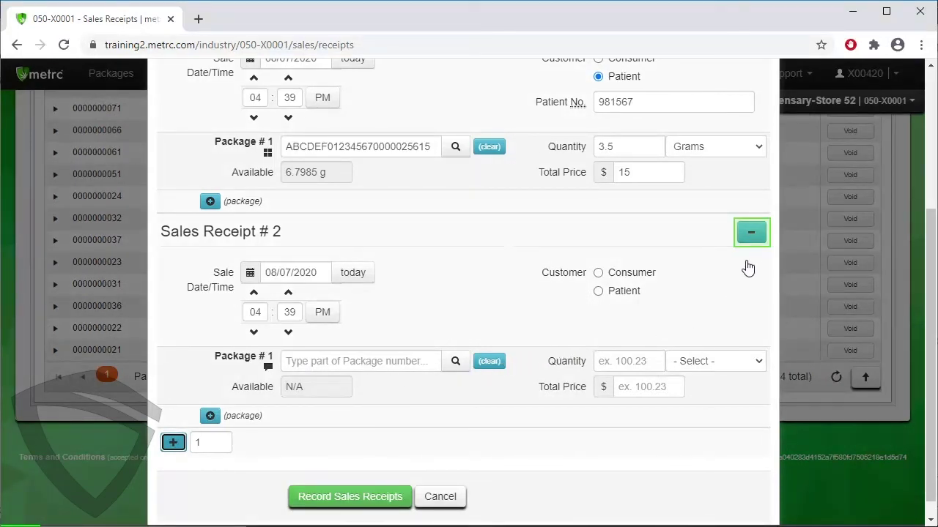
click(751, 232)
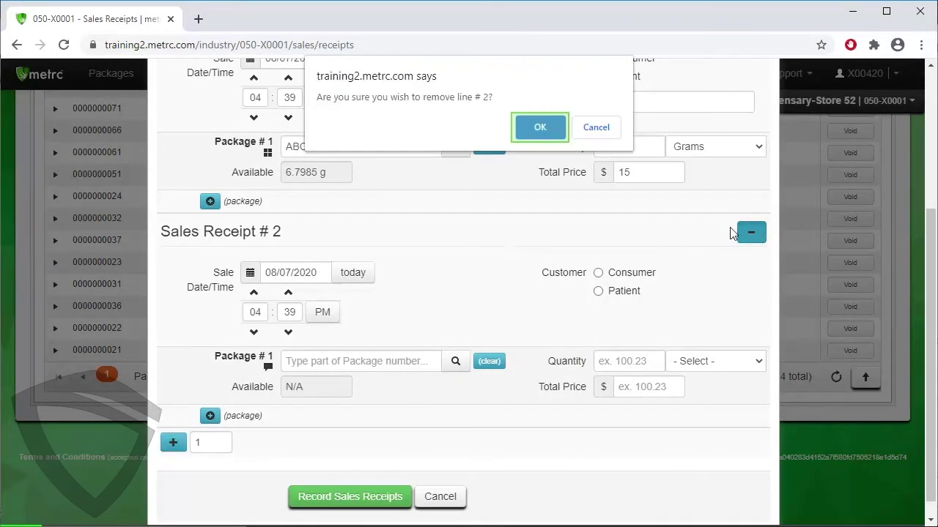
click(541, 127)
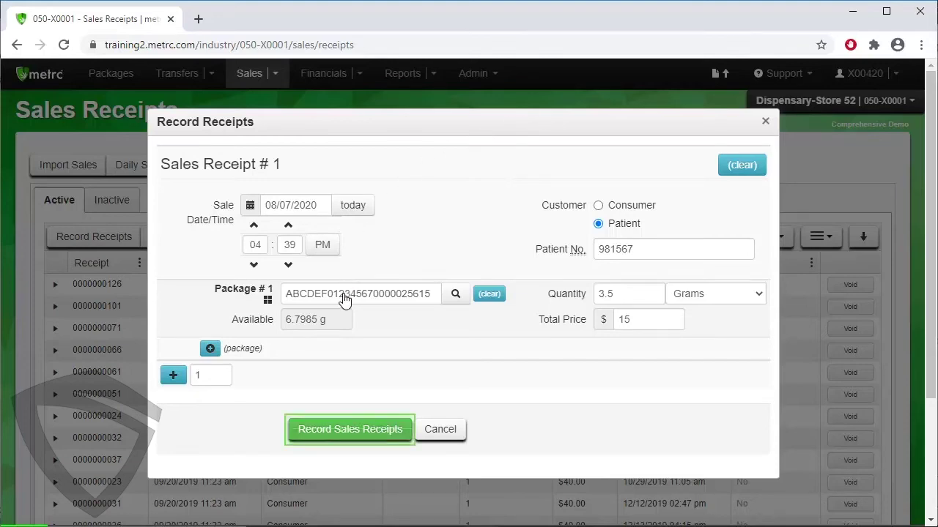
click(332, 435)
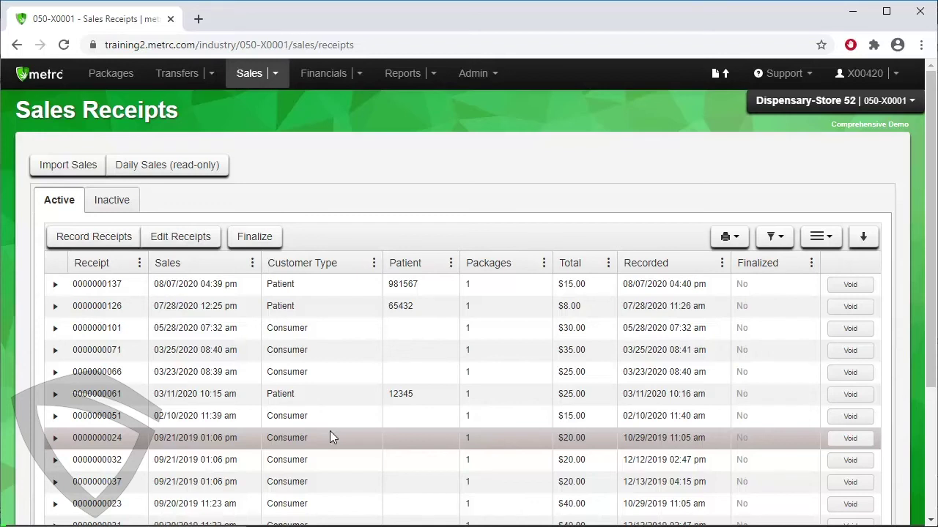
click(345, 285)
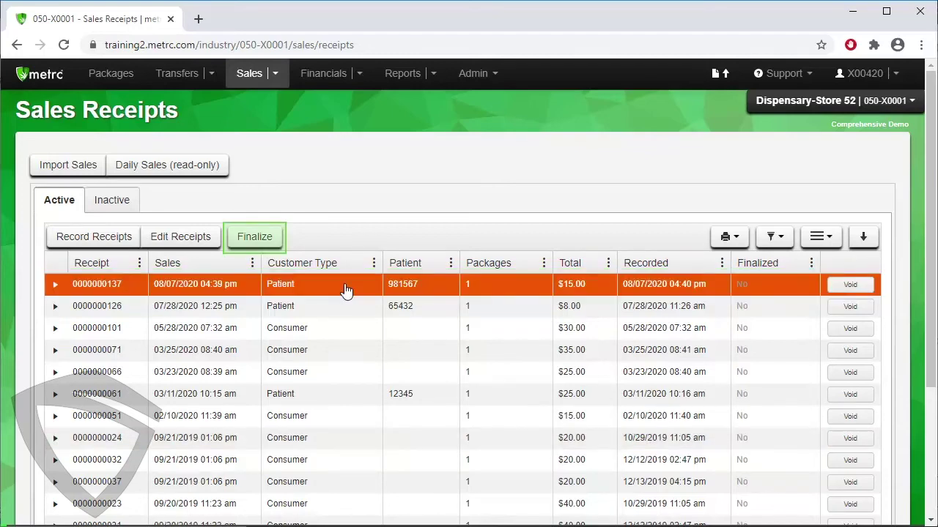
click(255, 236)
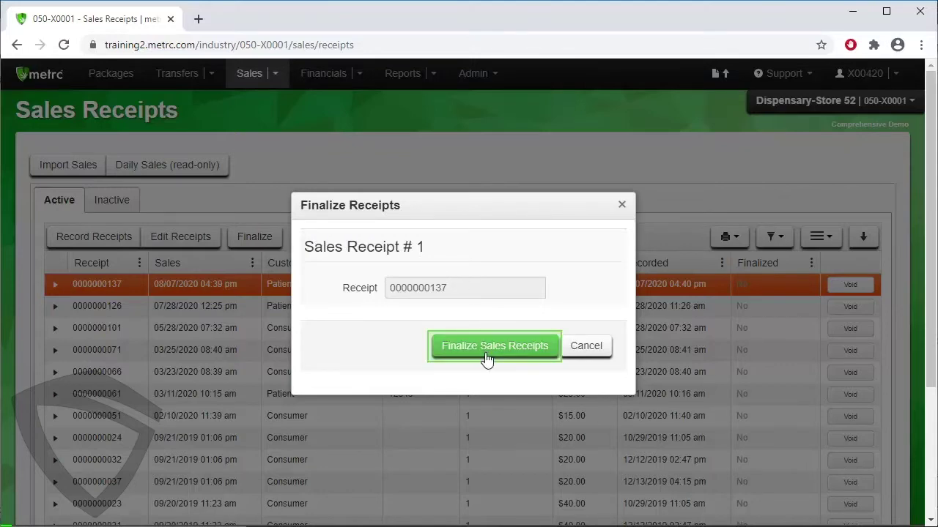
click(487, 357)
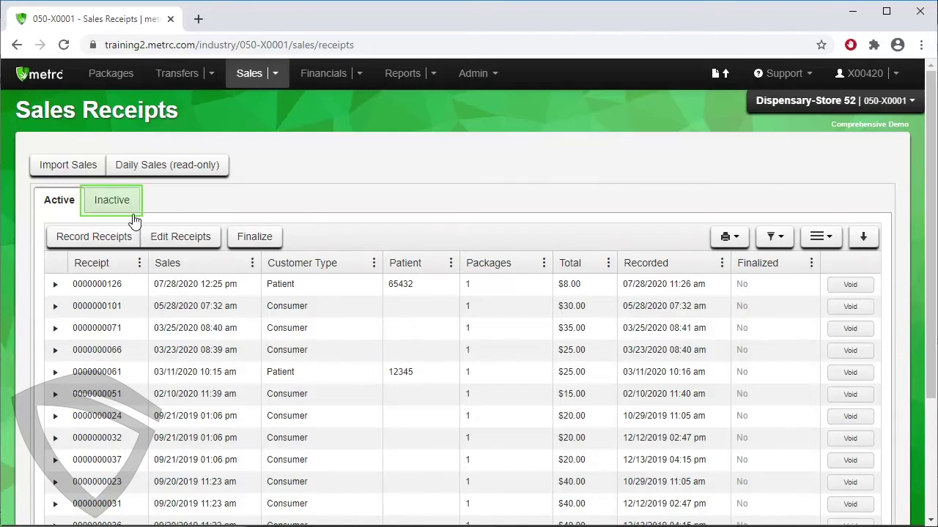
click(112, 202)
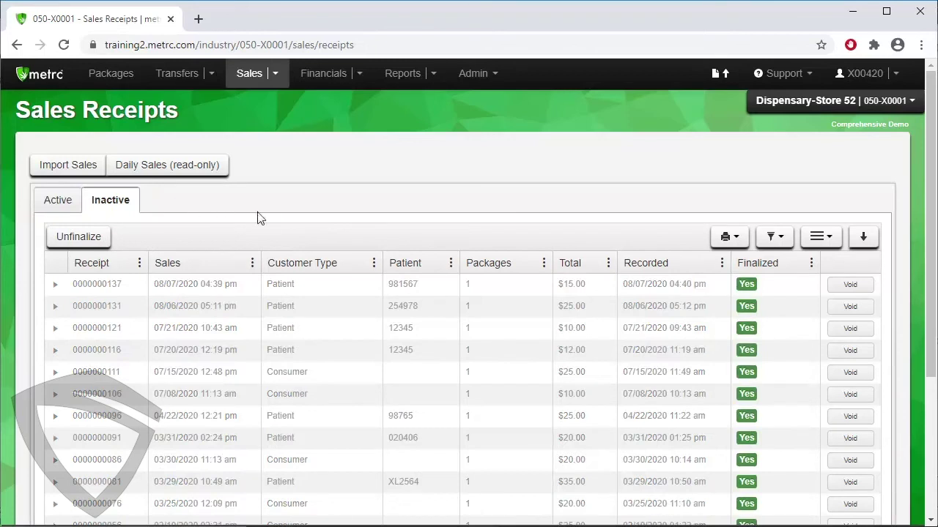
click(344, 293)
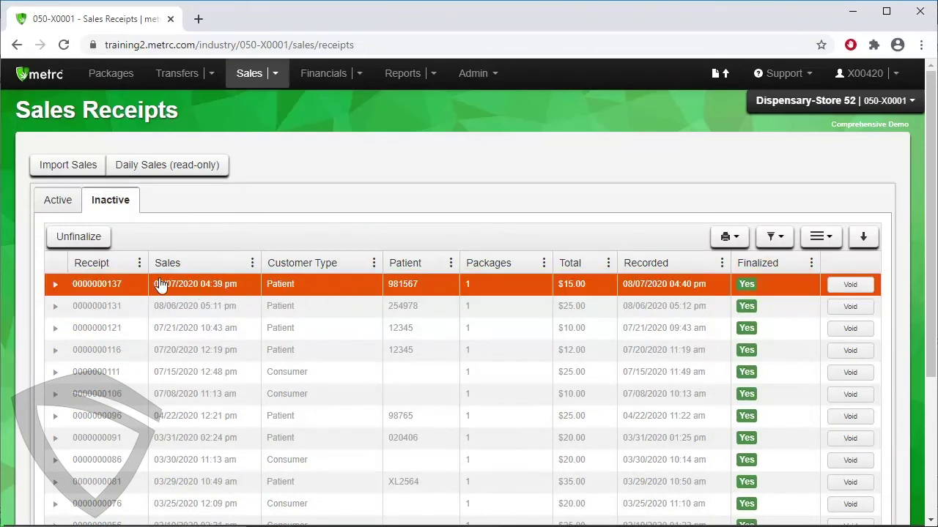
click(82, 240)
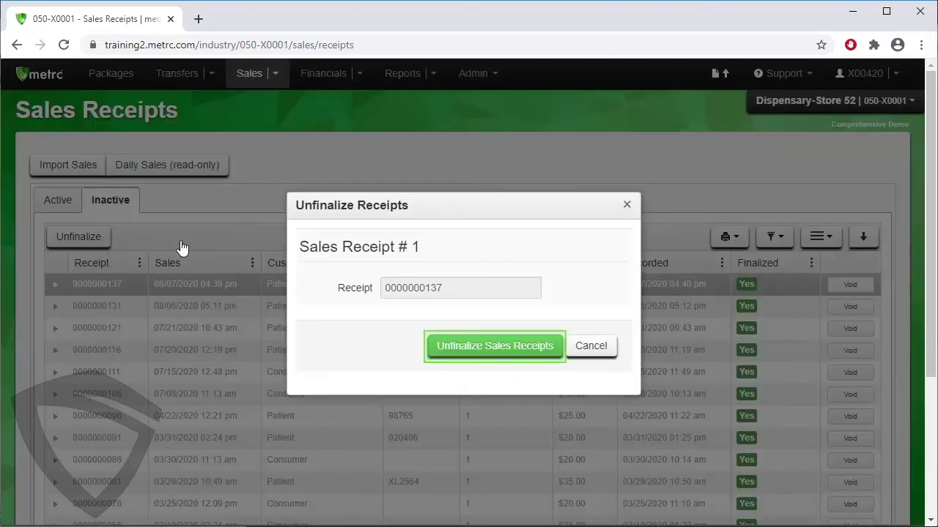
click(480, 347)
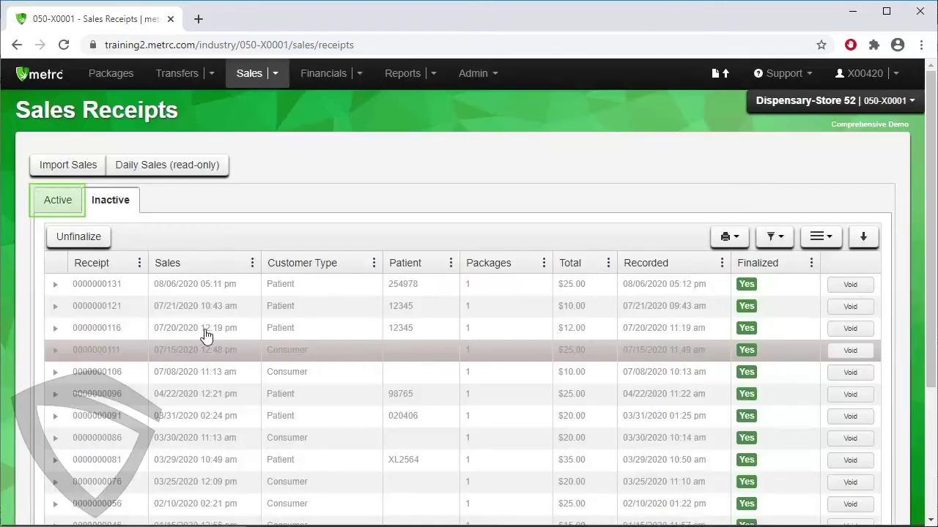
click(53, 211)
scroll(53, 211, down, 3)
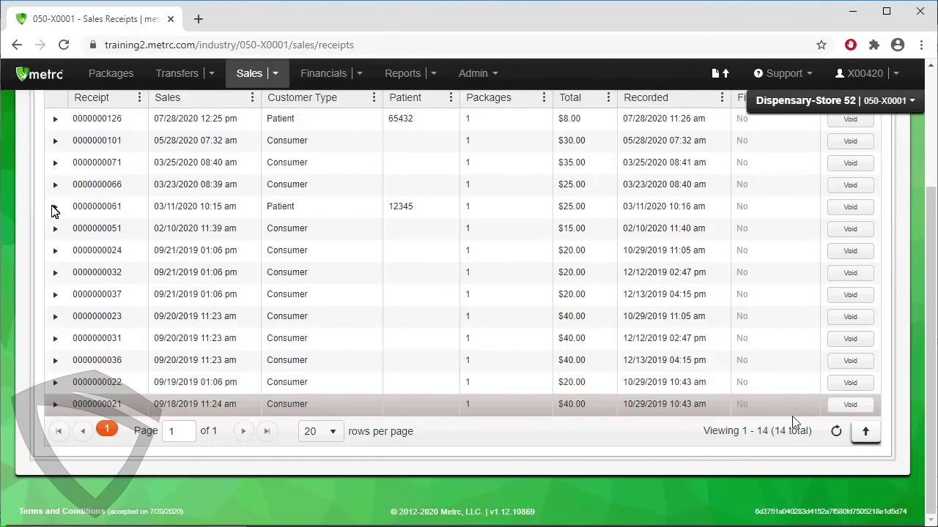
click(836, 431)
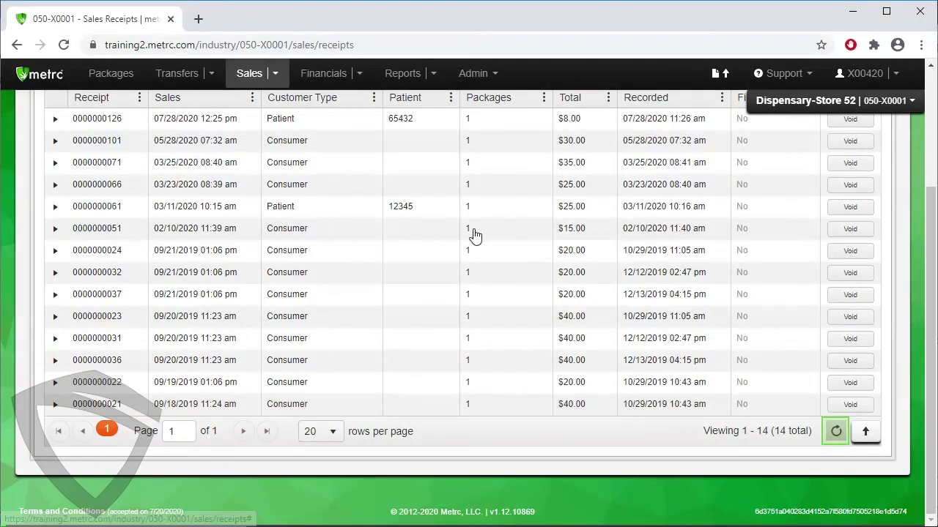
click(837, 431)
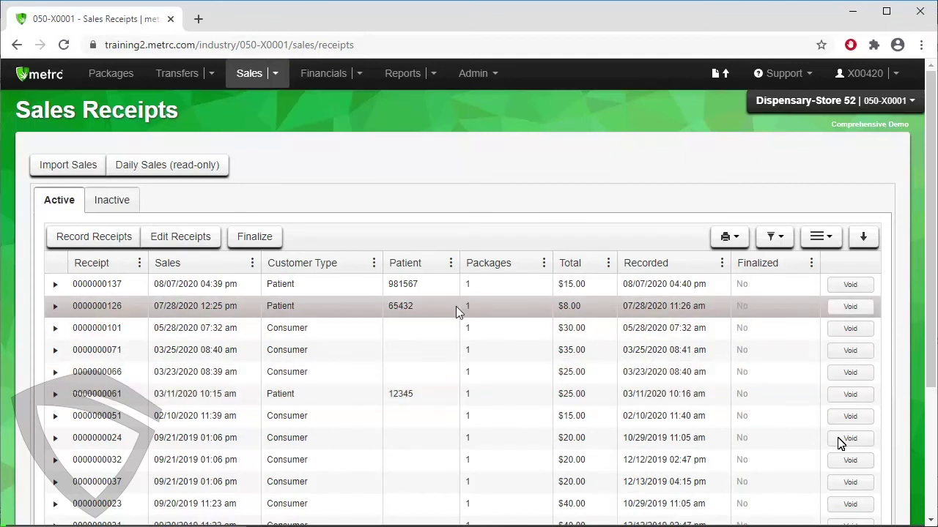